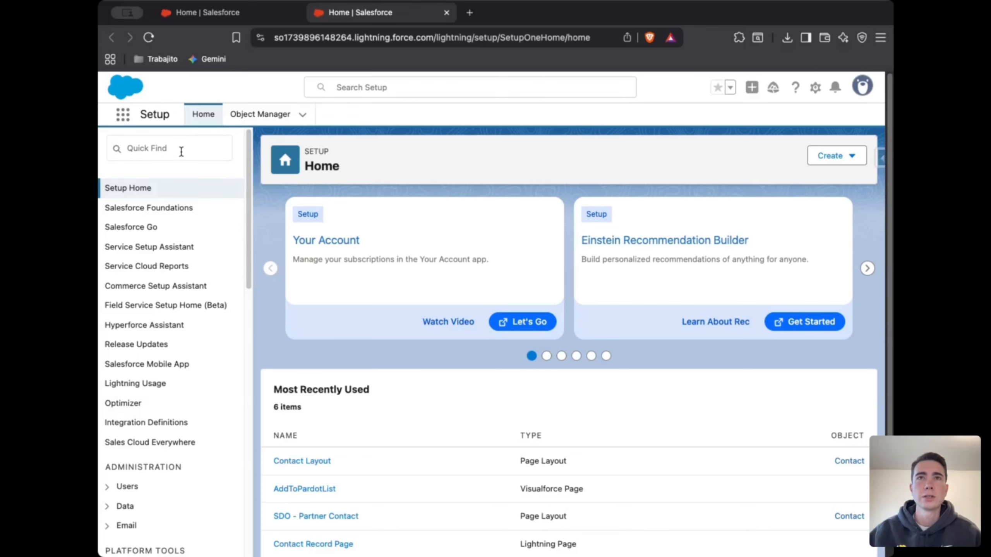
- Find Account Settings in Setup and review the enabled option to relate contacts to multiple accounts
{"action": "left_click", "coordinate": [179, 149]}
{"action": "type", "text": "account sett"}
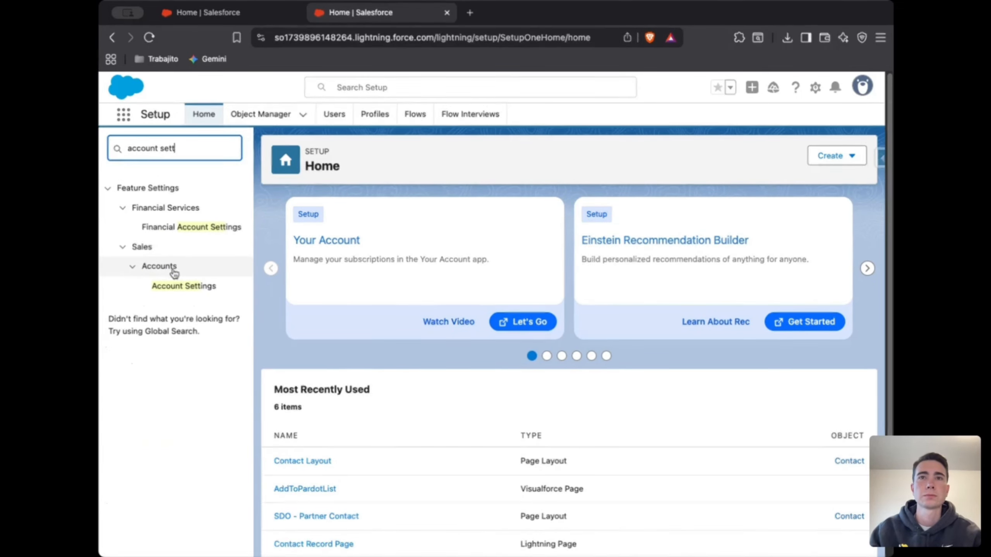
{"action": "left_click", "coordinate": [177, 287]}
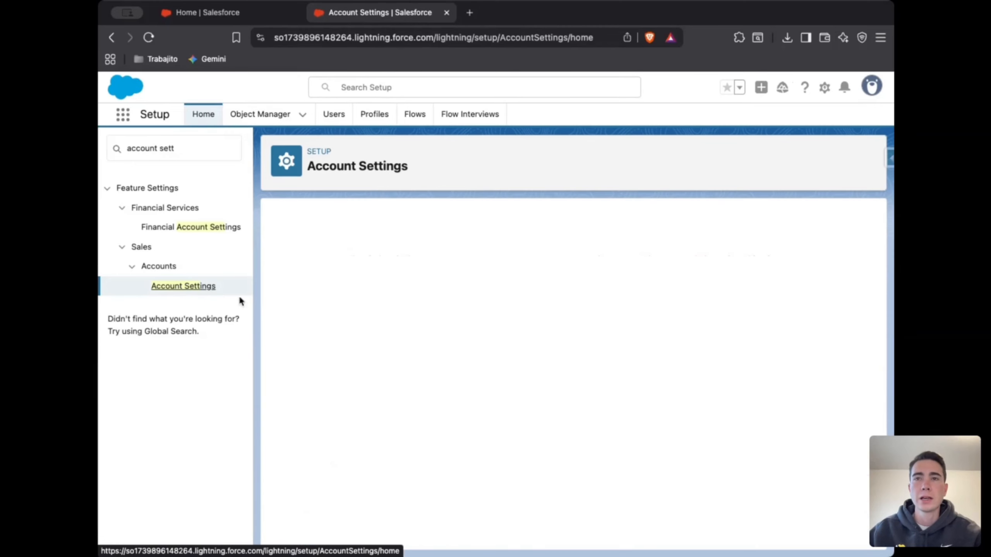
{"action": "scroll", "coordinate": [360, 320], "scroll_direction": "down", "scroll_amount": 1}
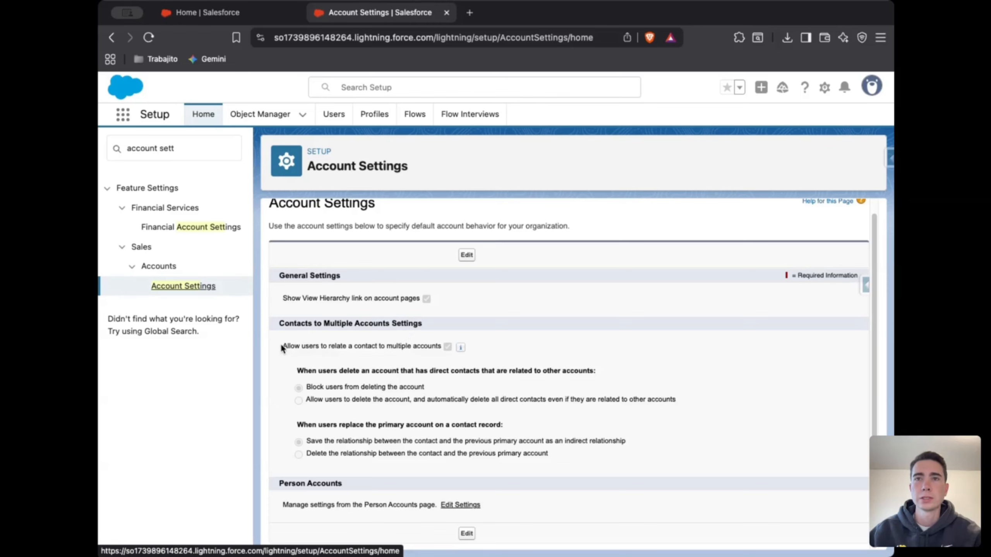
{"action": "left_click_drag", "start_coordinate": [283, 346], "coordinate": [449, 349]}
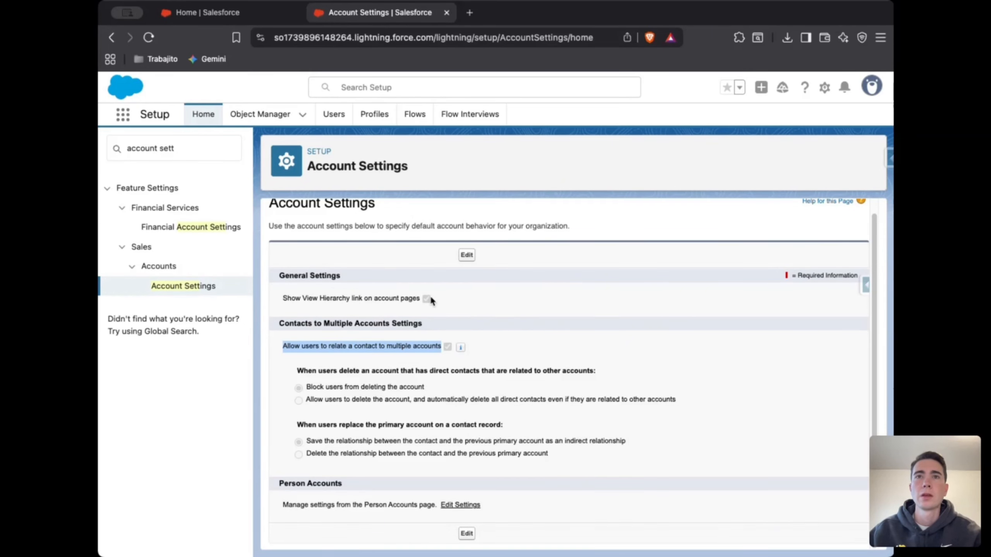
{"action": "scroll", "coordinate": [430, 299], "scroll_direction": "up", "scroll_amount": 1}
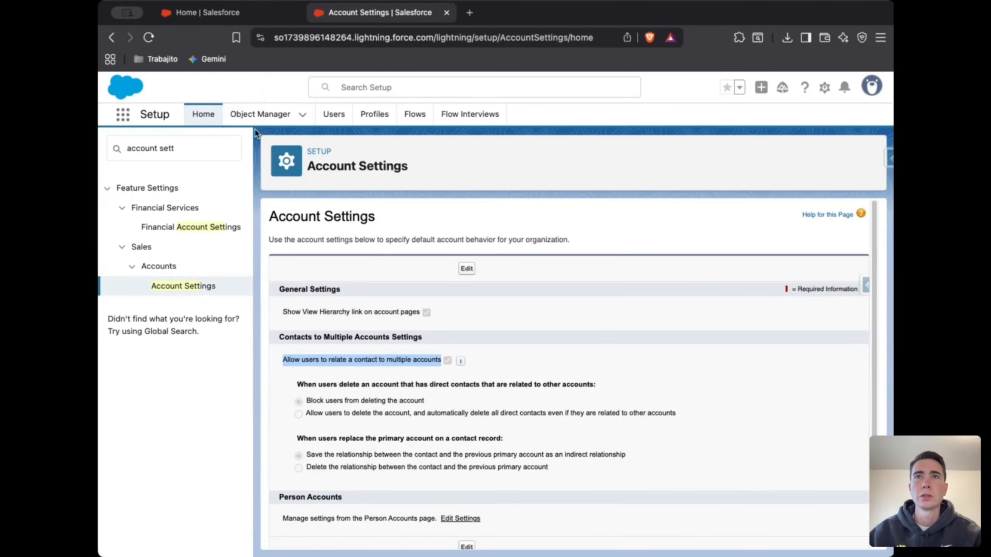
- Confirm the Account Layout's related lists include Related Contacts, then return to Seller Home
{"action": "left_click", "coordinate": [268, 121]}
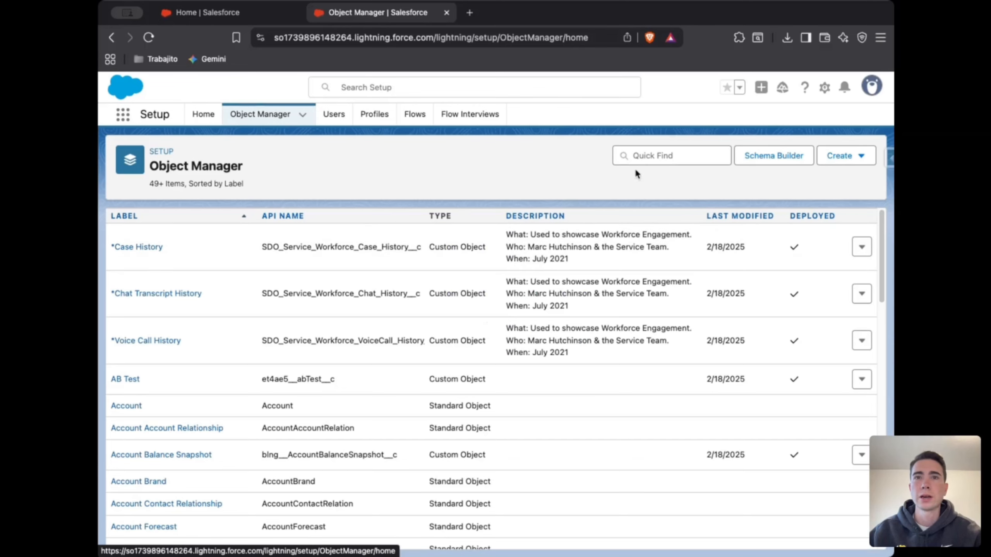
{"action": "left_click", "coordinate": [132, 407]}
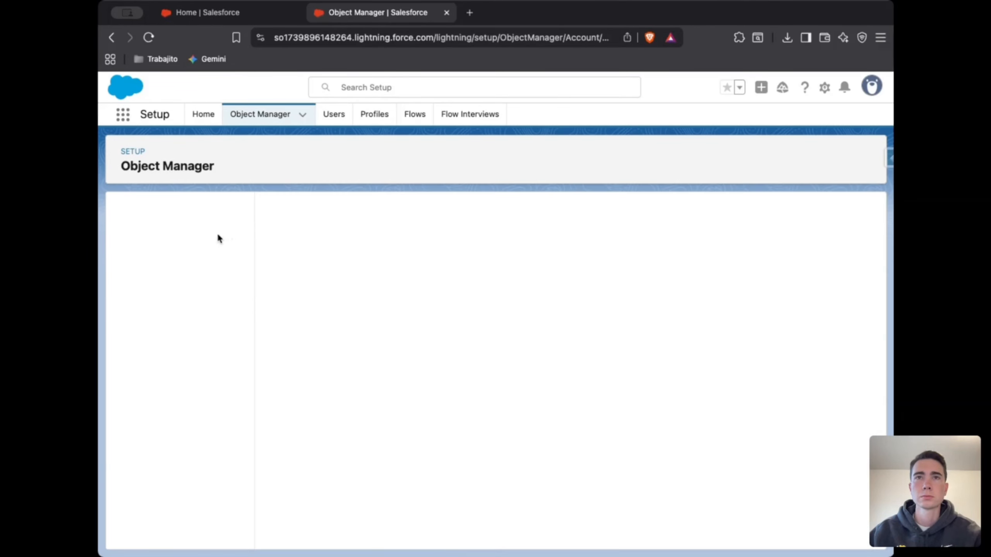
{"action": "left_click", "coordinate": [163, 259]}
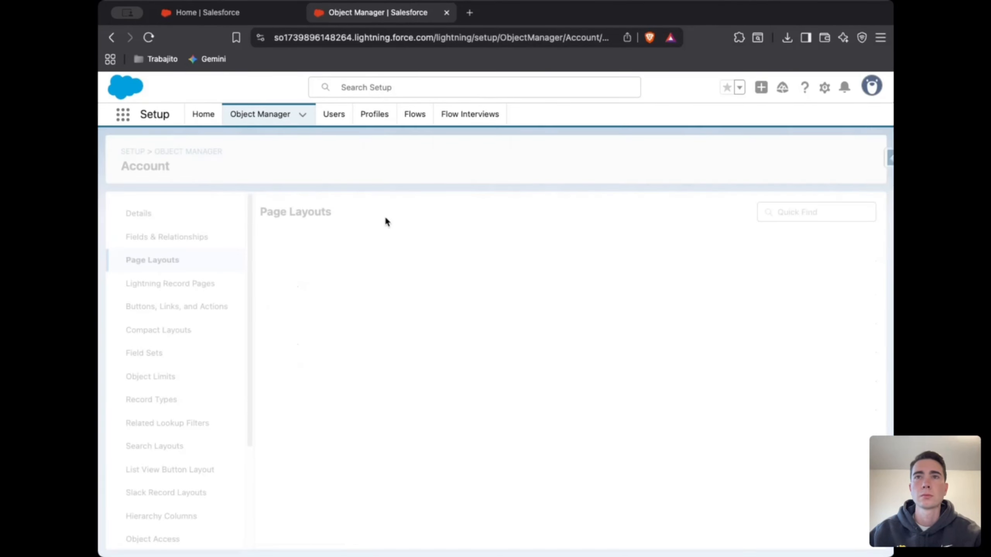
{"action": "left_click", "coordinate": [308, 266]}
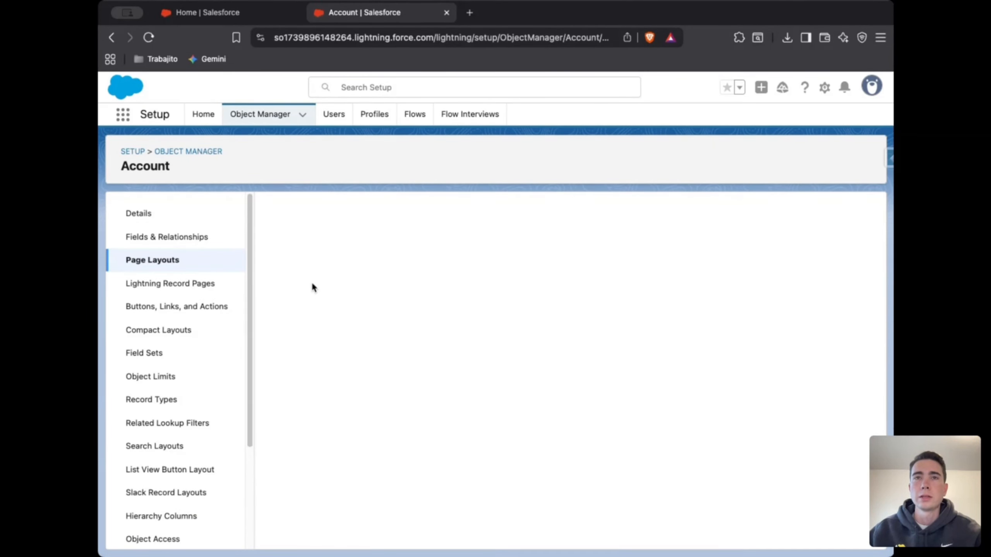
{"action": "scroll", "coordinate": [320, 289], "scroll_direction": "down", "scroll_amount": 10}
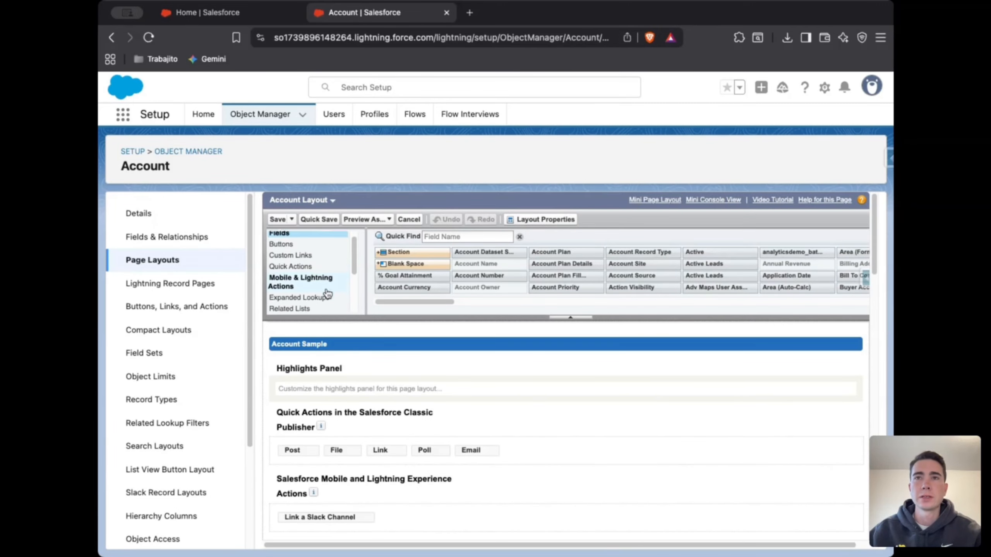
{"action": "scroll", "coordinate": [301, 288], "scroll_direction": "down", "scroll_amount": 10}
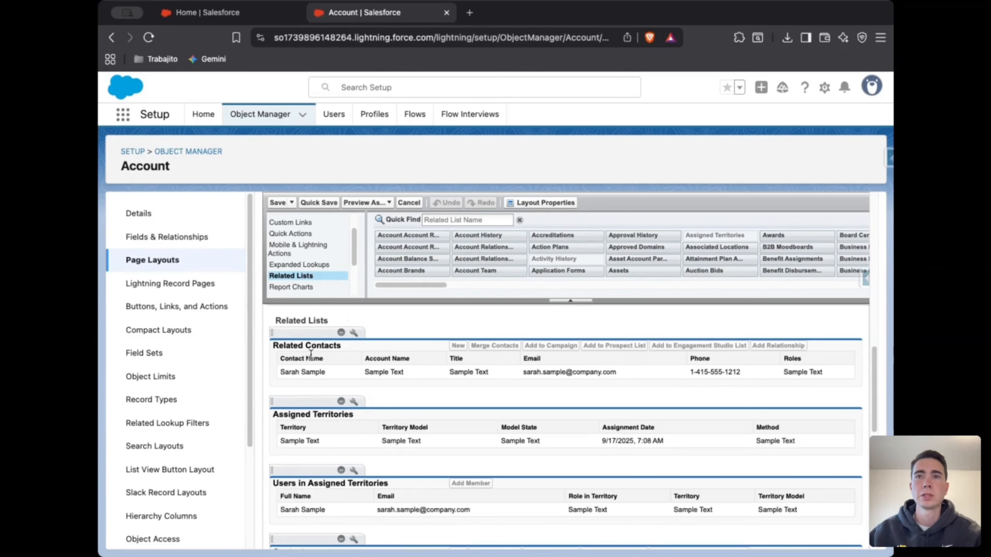
{"action": "left_click", "coordinate": [213, 12]}
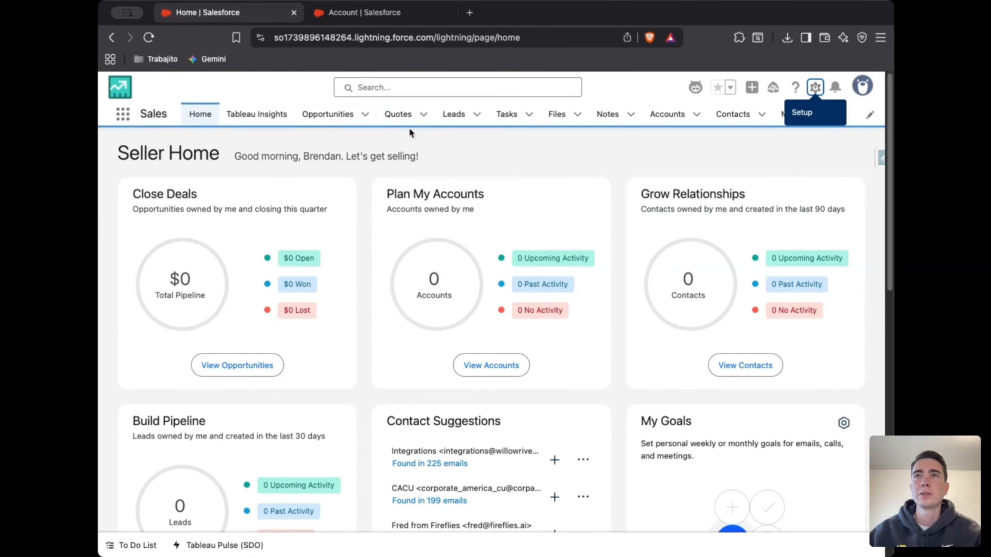
- Open the Upstyle Inc account and show its related contacts
{"action": "left_click", "coordinate": [654, 123]}
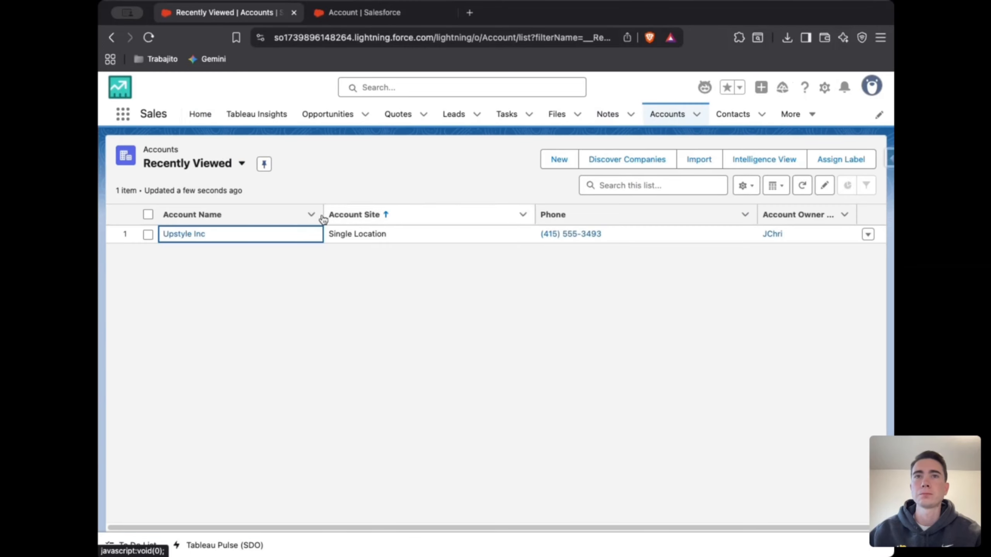
{"action": "left_click", "coordinate": [202, 233]}
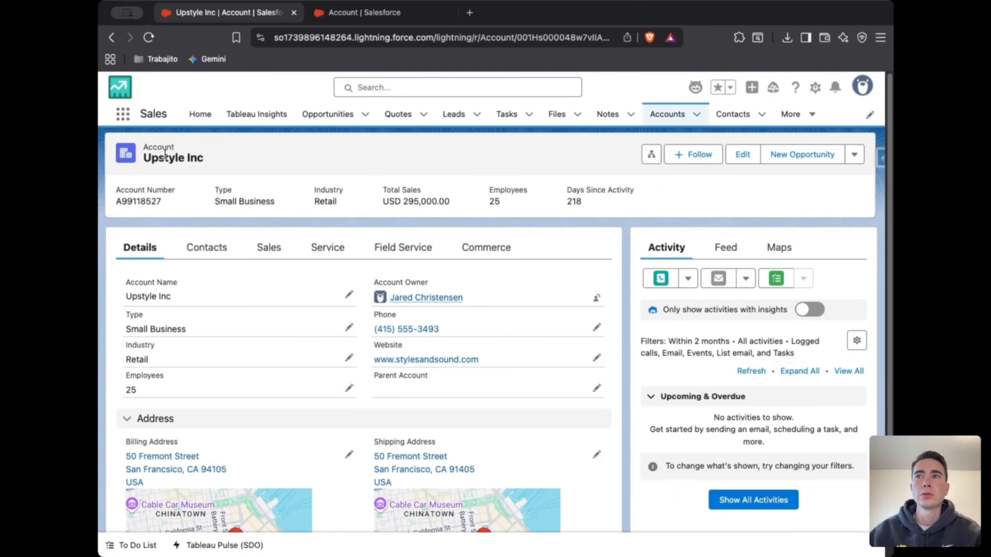
{"action": "left_click", "coordinate": [215, 261]}
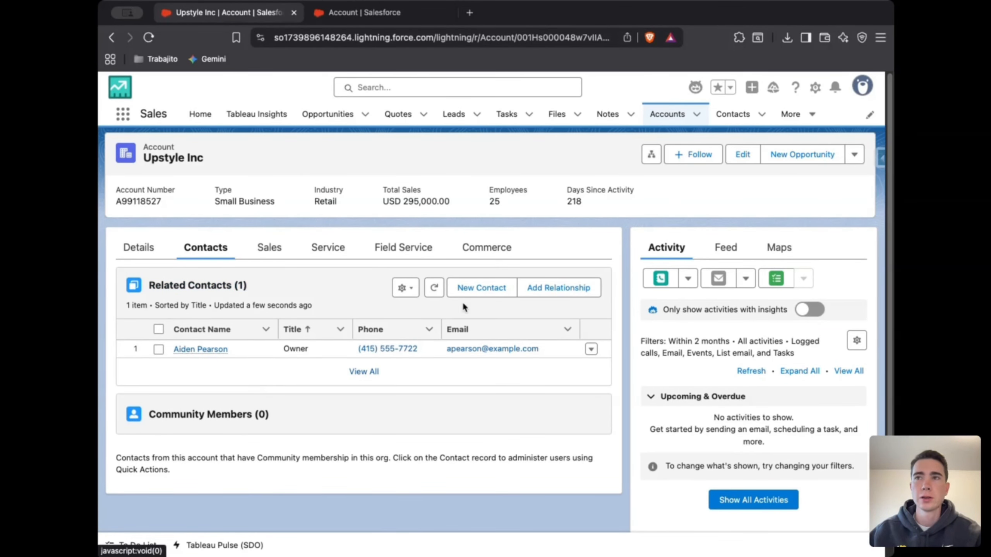
- Start a new Upstyle Inc contact relationship, cancel it, and open the owner's contact record
{"action": "left_click", "coordinate": [550, 292]}
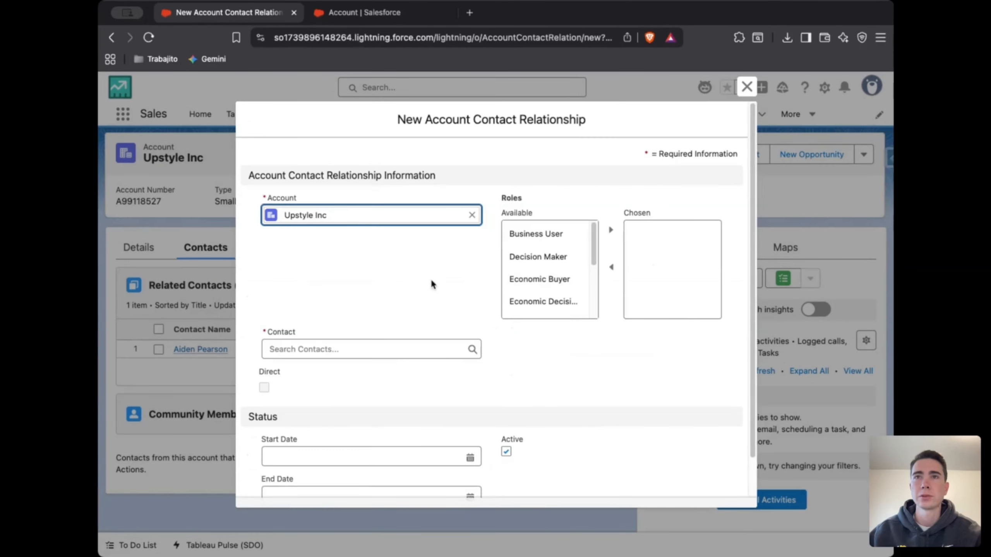
{"action": "scroll", "coordinate": [454, 259], "scroll_direction": "down", "scroll_amount": 2}
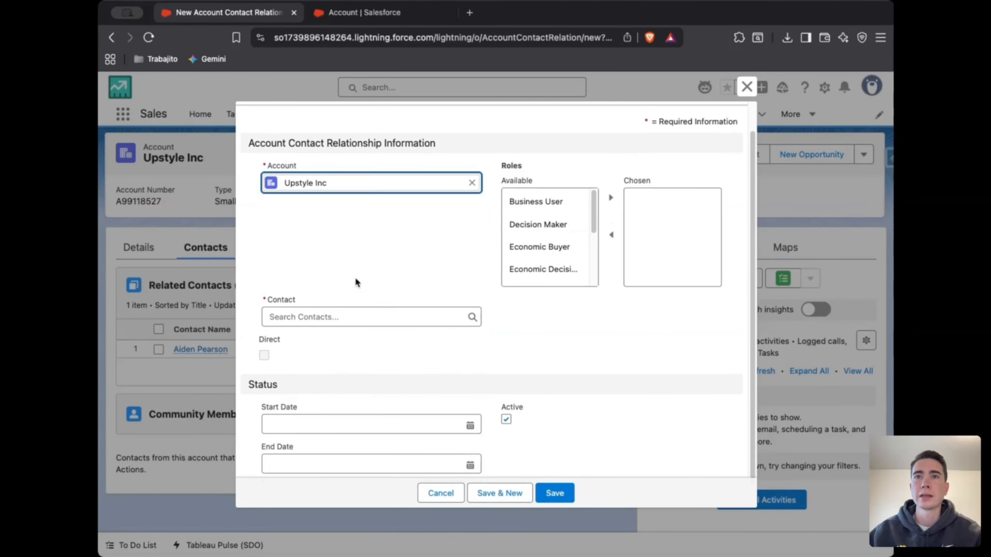
{"action": "left_click", "coordinate": [336, 316]}
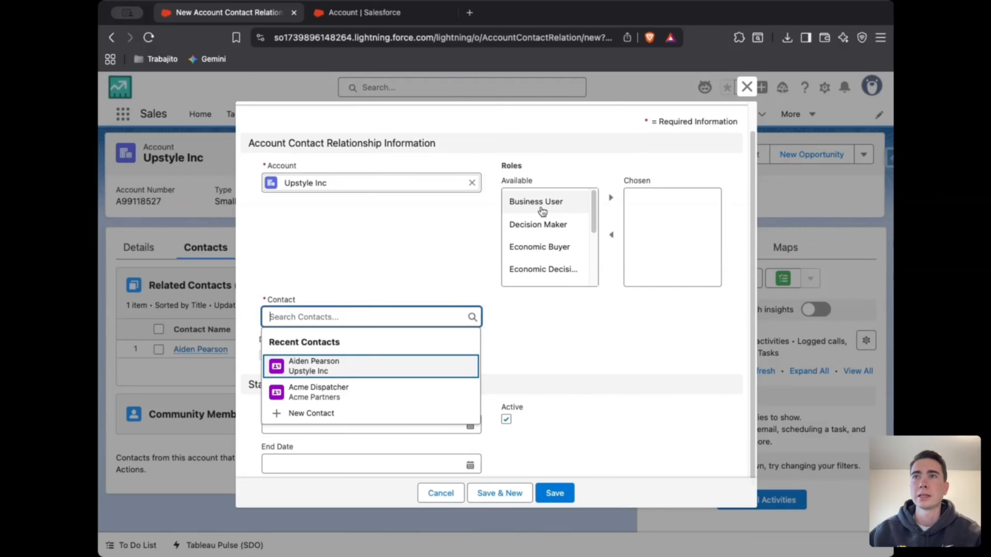
{"action": "left_click", "coordinate": [445, 243]}
{"action": "scroll", "coordinate": [392, 262], "scroll_direction": "down", "scroll_amount": 2}
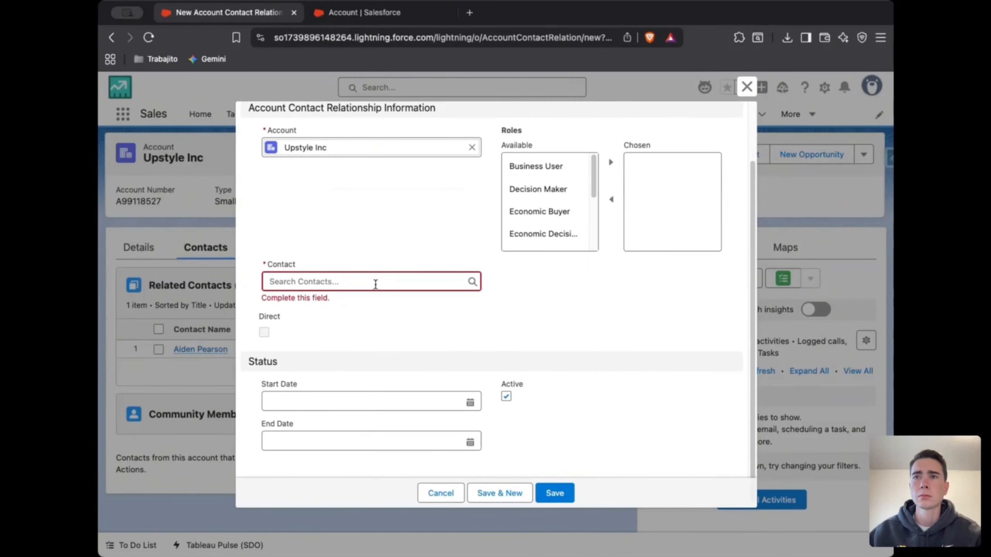
{"action": "left_click", "coordinate": [444, 492]}
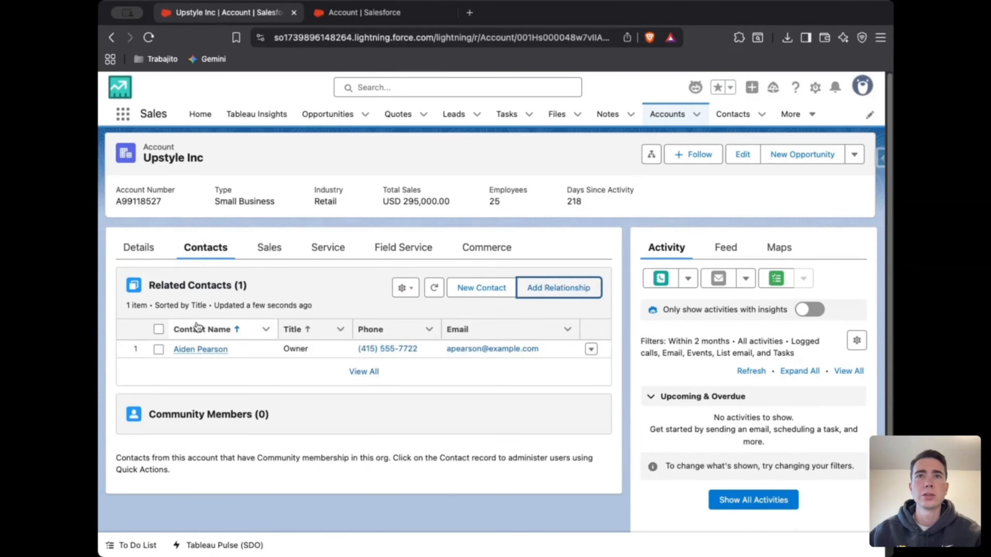
{"action": "left_click", "coordinate": [206, 353]}
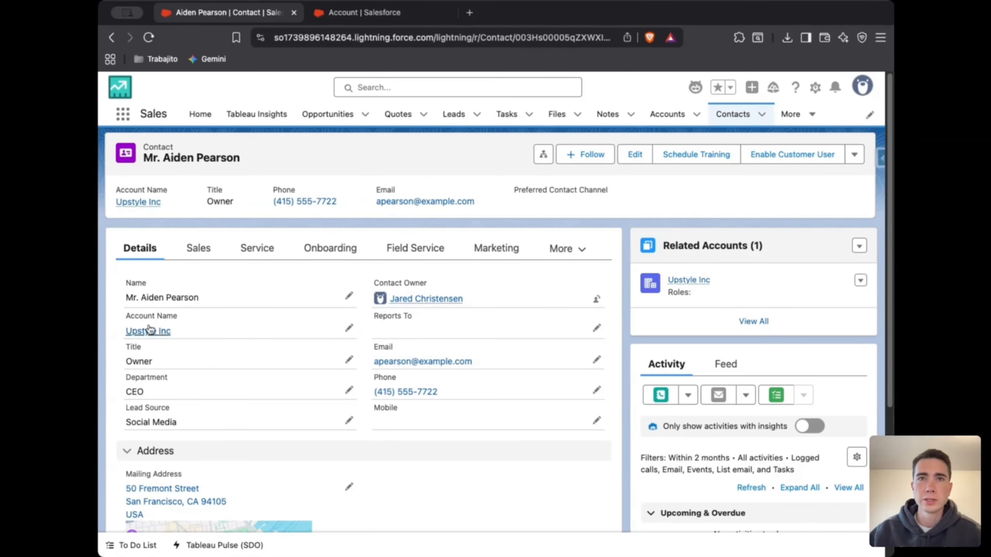
{"action": "left_click_drag", "start_coordinate": [126, 316], "coordinate": [174, 317]}
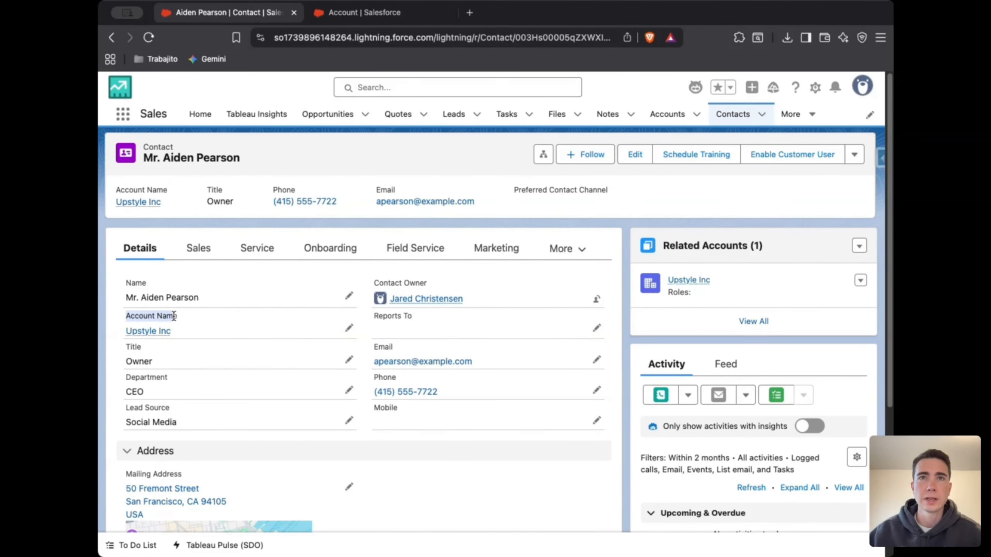
{"action": "left_click", "coordinate": [196, 323]}
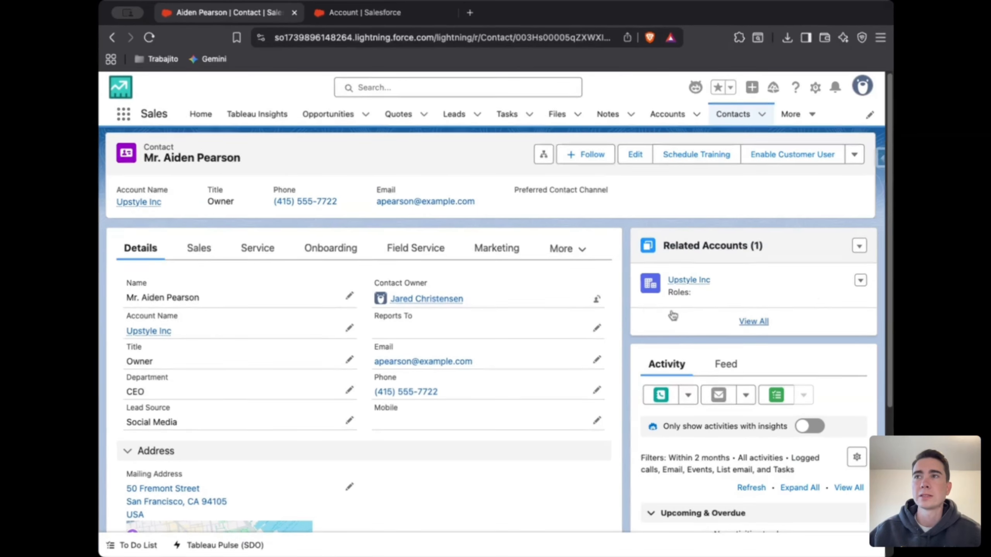
{"action": "mouse_move", "coordinate": [704, 287]}
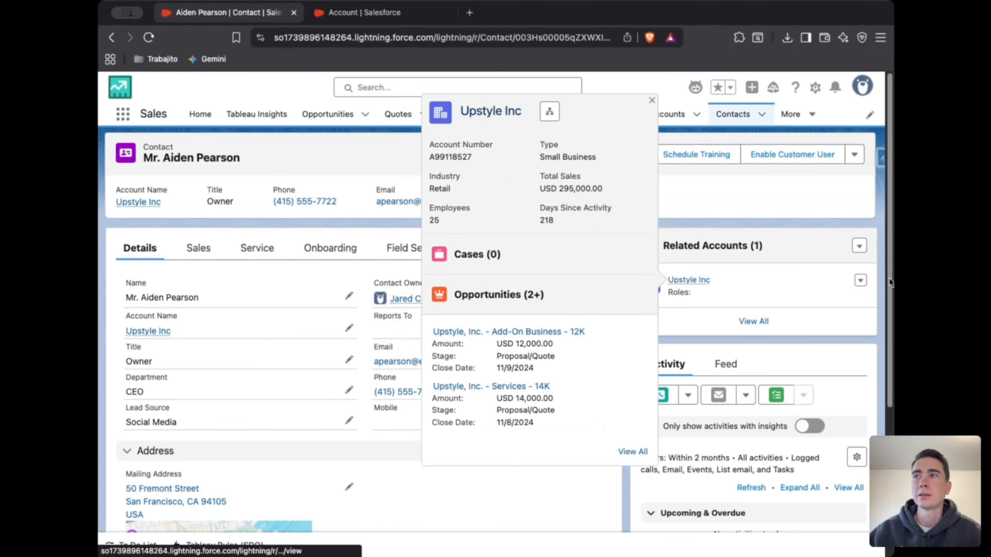
{"action": "left_click", "coordinate": [860, 281]}
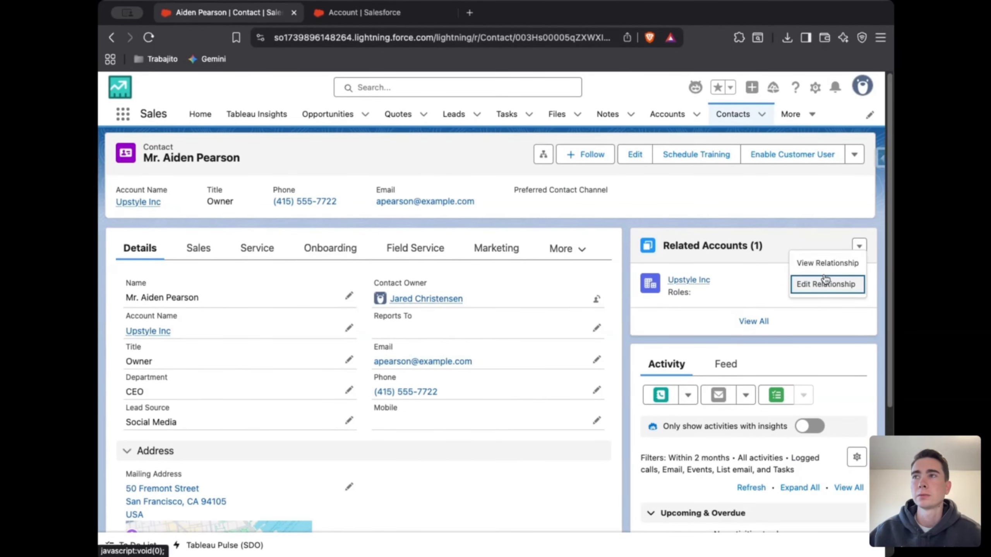
{"action": "left_click", "coordinate": [827, 284]}
{"action": "scroll", "coordinate": [403, 331], "scroll_direction": "down", "scroll_amount": 1}
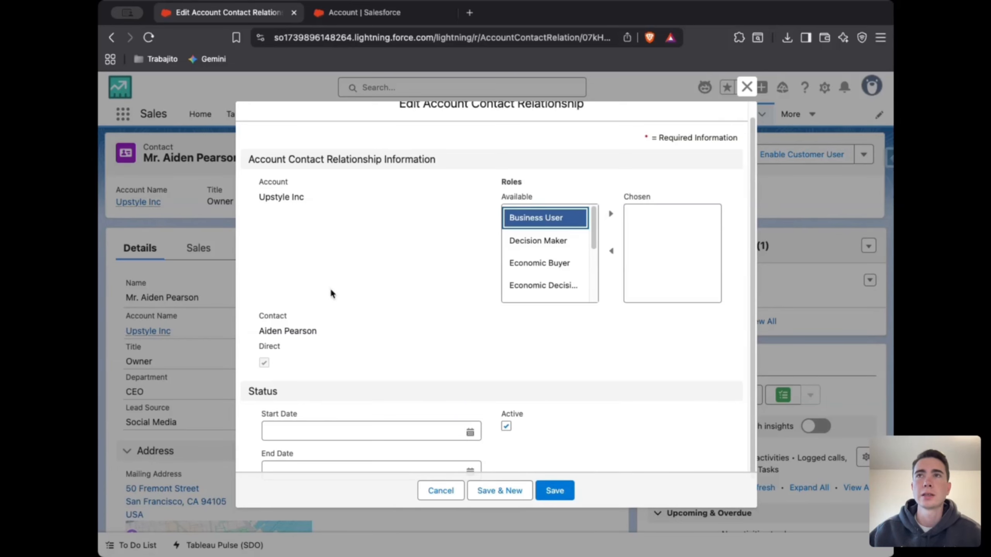
{"action": "scroll", "coordinate": [330, 293], "scroll_direction": "up", "scroll_amount": 1}
{"action": "scroll", "coordinate": [329, 294], "scroll_direction": "down", "scroll_amount": 2}
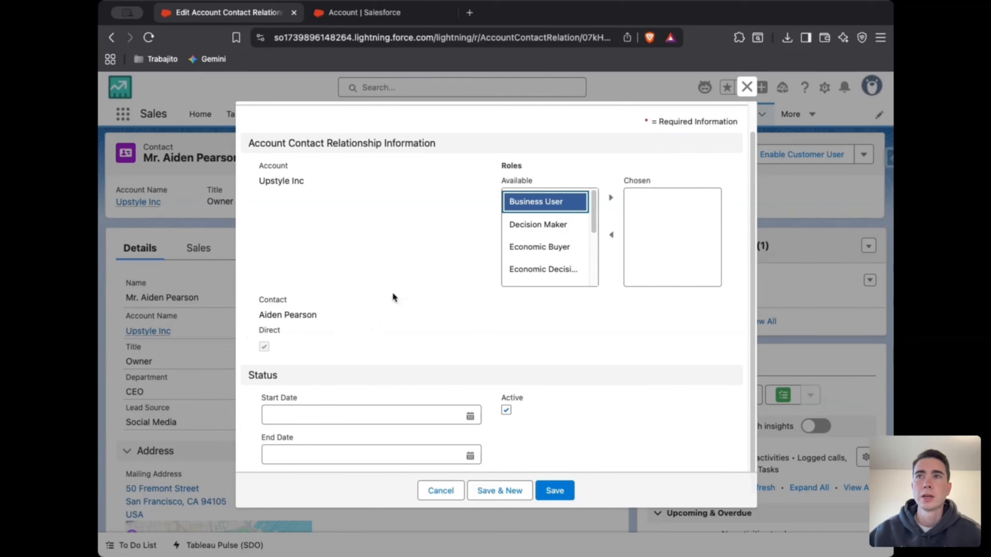
{"action": "left_click", "coordinate": [748, 88]}
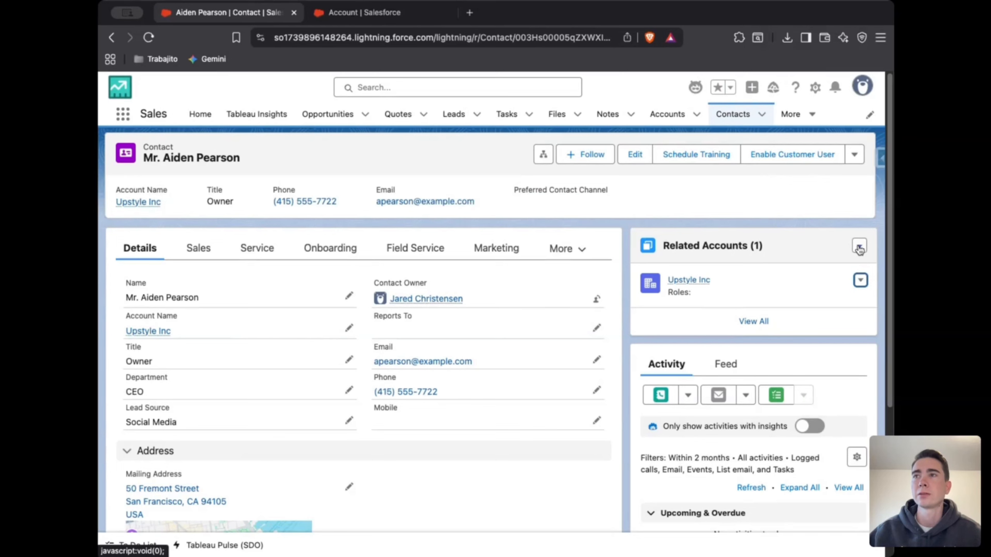
{"action": "left_click", "coordinate": [858, 247]}
{"action": "left_click", "coordinate": [834, 267]}
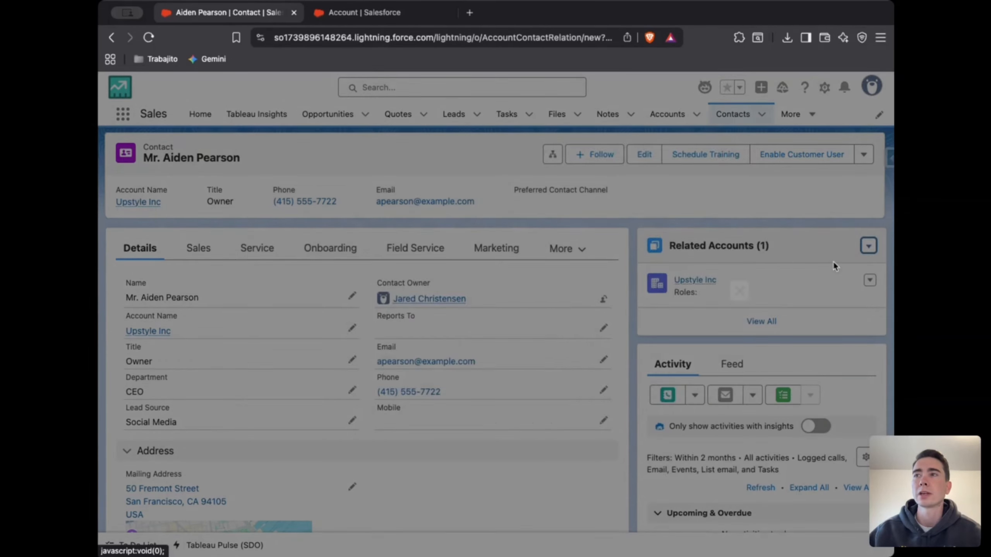
{"action": "left_click", "coordinate": [309, 221]}
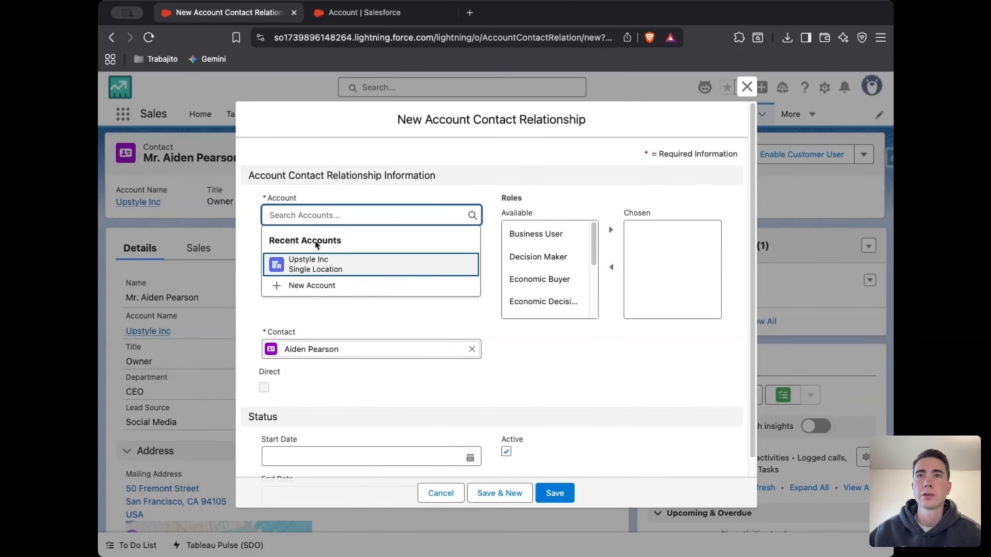
{"action": "left_click", "coordinate": [317, 284]}
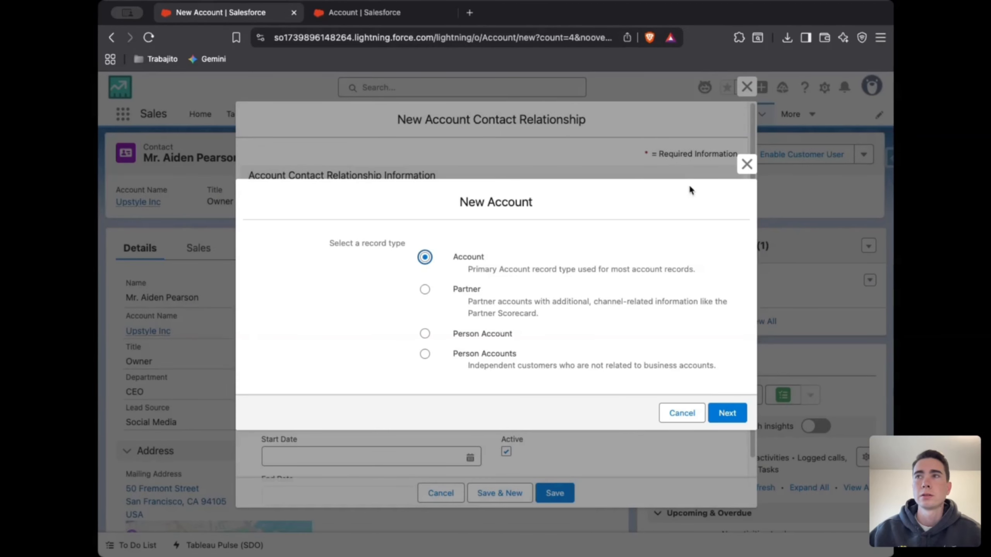
{"action": "left_click", "coordinate": [747, 164]}
{"action": "left_click", "coordinate": [389, 215]}
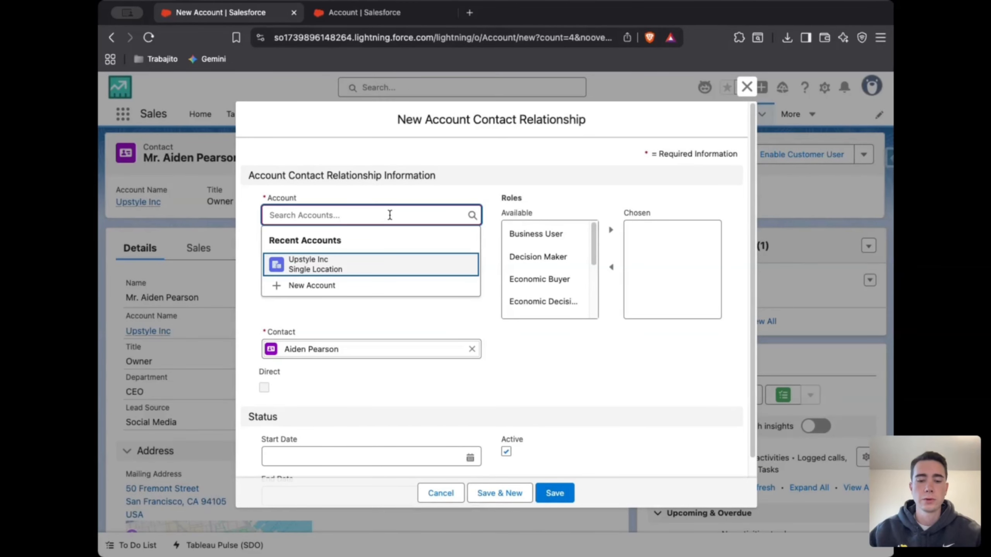
{"action": "type", "text": "acme"}
{"action": "left_click", "coordinate": [354, 254]}
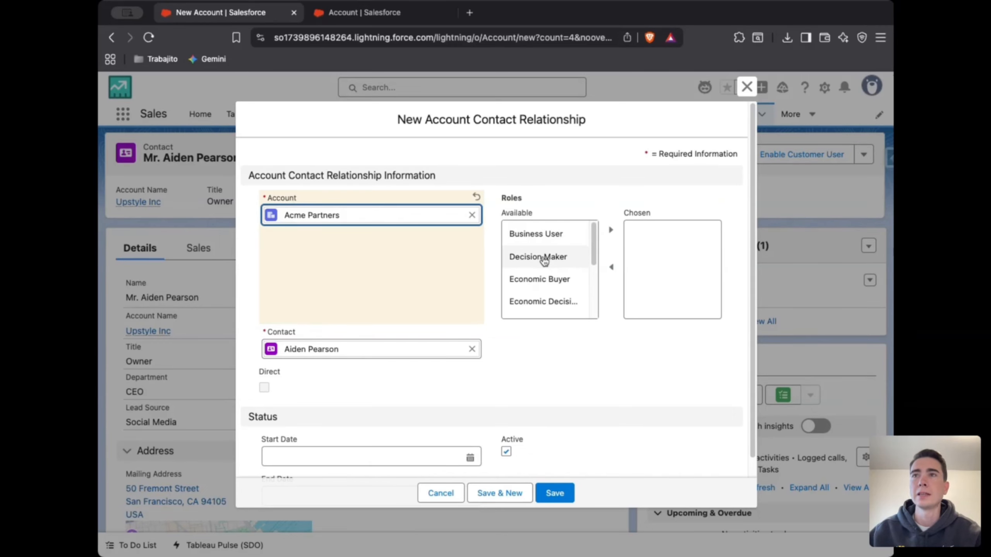
{"action": "scroll", "coordinate": [544, 261], "scroll_direction": "down", "scroll_amount": 5}
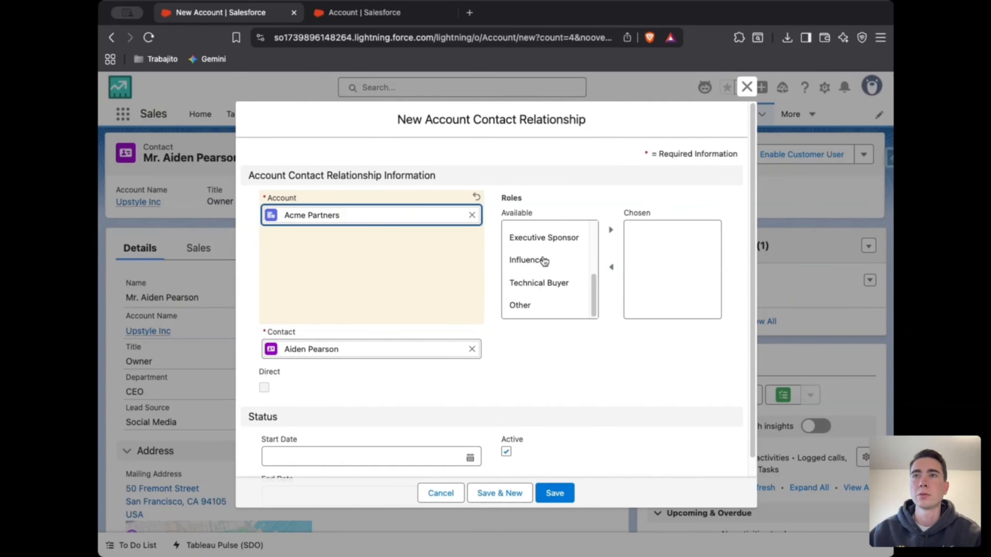
{"action": "scroll", "coordinate": [545, 261], "scroll_direction": "up", "scroll_amount": 5}
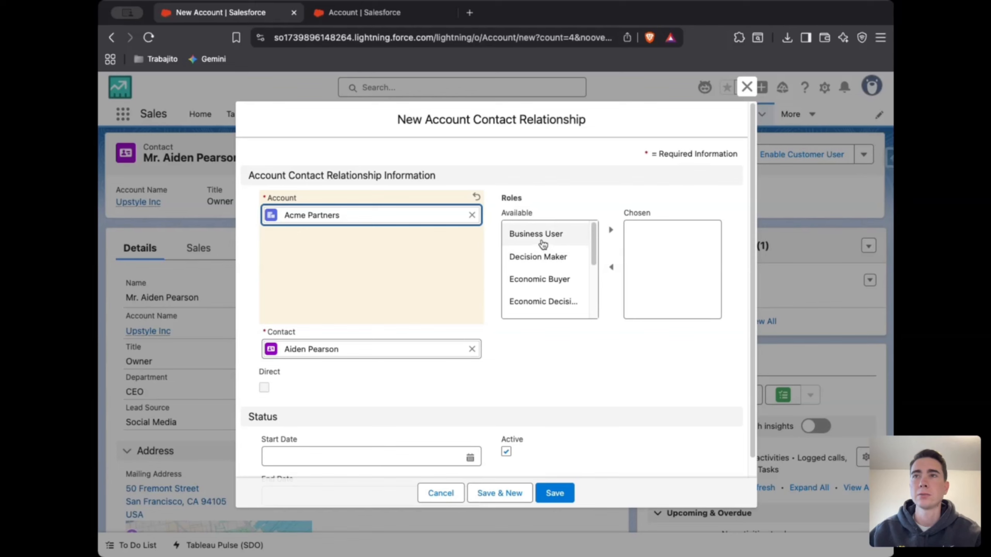
{"action": "left_click", "coordinate": [543, 238]}
{"action": "left_click", "coordinate": [616, 234]}
{"action": "scroll", "coordinate": [412, 271], "scroll_direction": "down", "scroll_amount": 3}
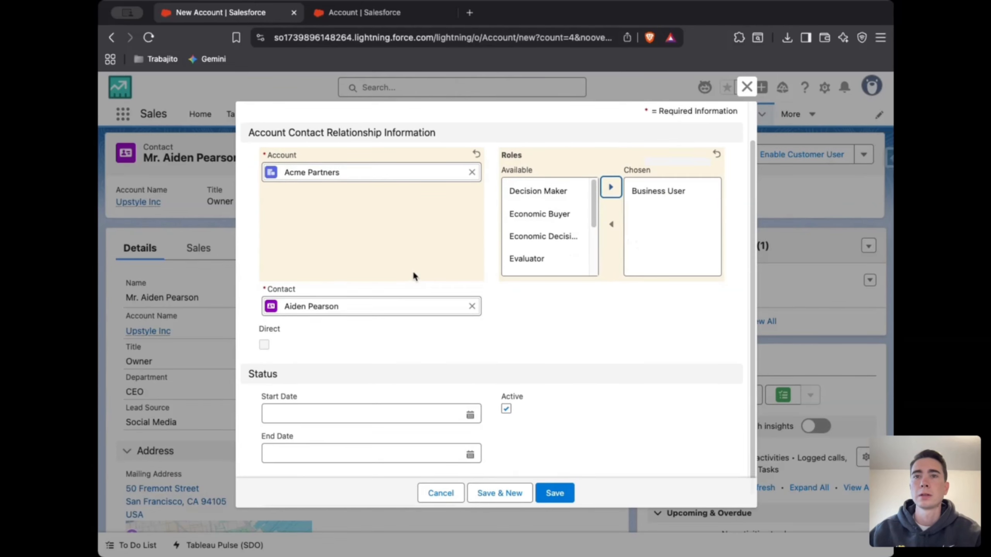
{"action": "left_click", "coordinate": [309, 401]}
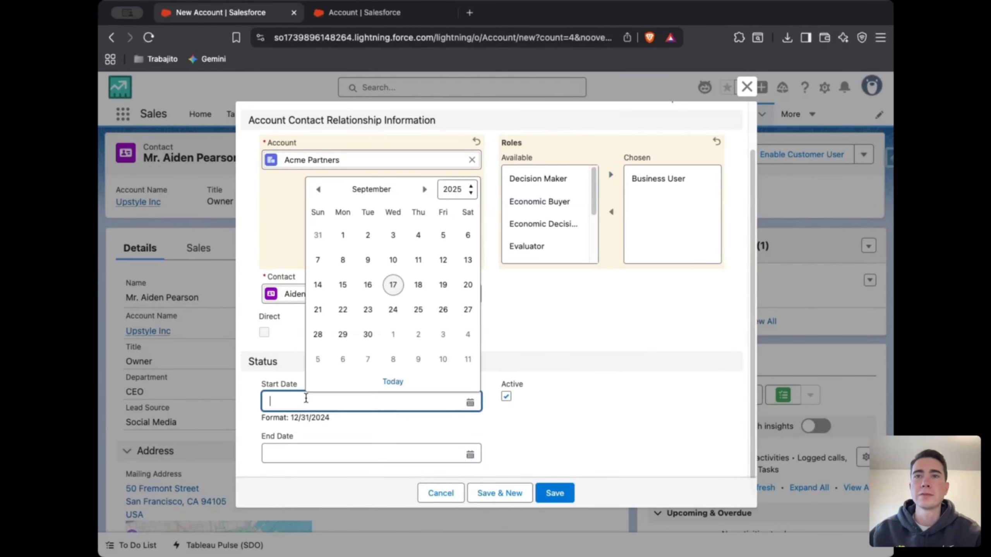
{"action": "left_click", "coordinate": [400, 285]}
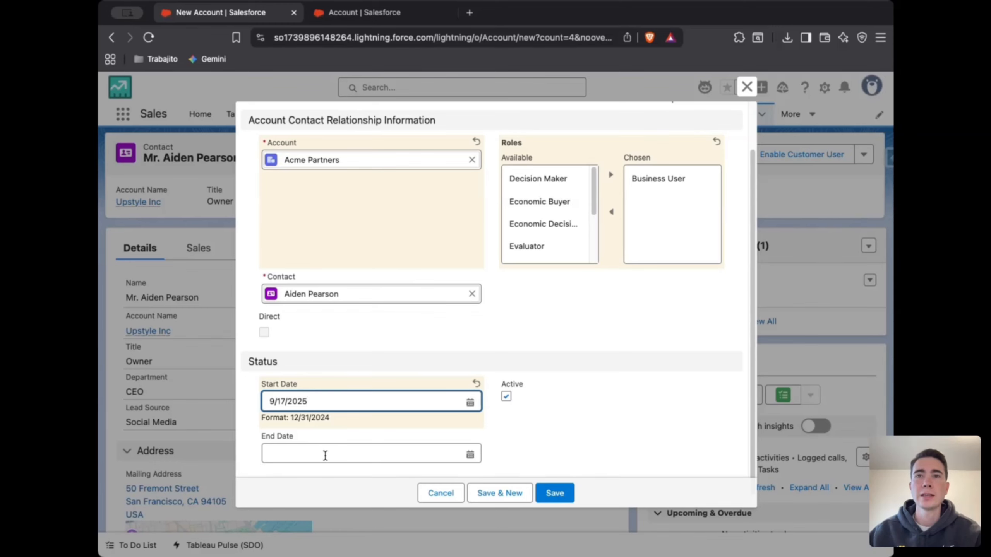
{"action": "scroll", "coordinate": [506, 431], "scroll_direction": "up", "scroll_amount": 1}
{"action": "scroll", "coordinate": [507, 436], "scroll_direction": "up", "scroll_amount": 2}
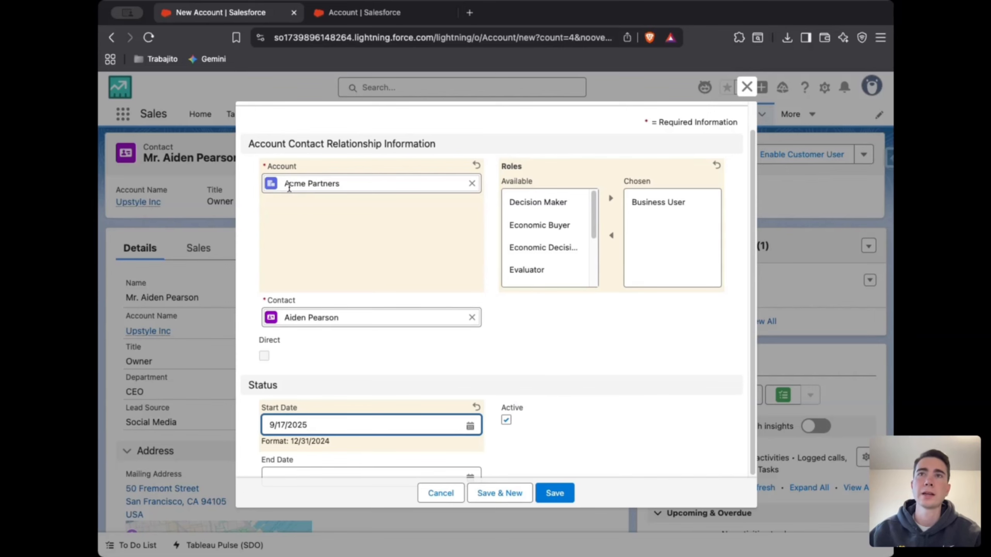
{"action": "scroll", "coordinate": [339, 226], "scroll_direction": "down", "scroll_amount": 2}
{"action": "left_click", "coordinate": [310, 430]}
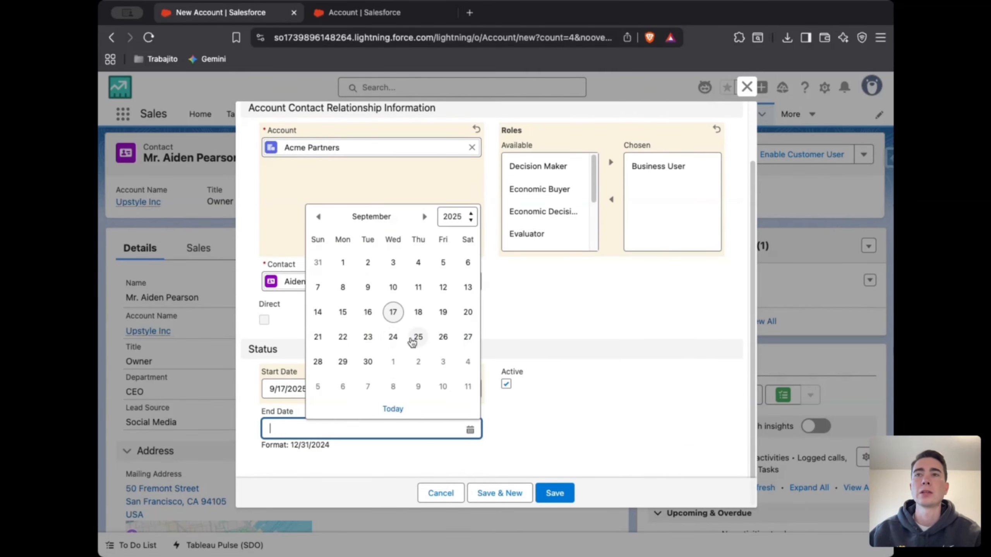
{"action": "left_click", "coordinate": [402, 318]}
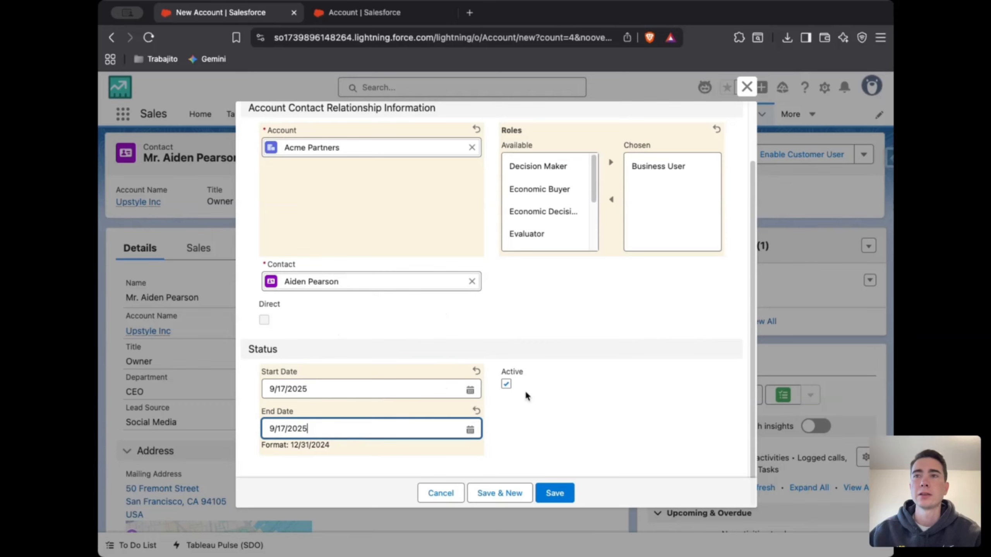
{"action": "left_click", "coordinate": [506, 383]}
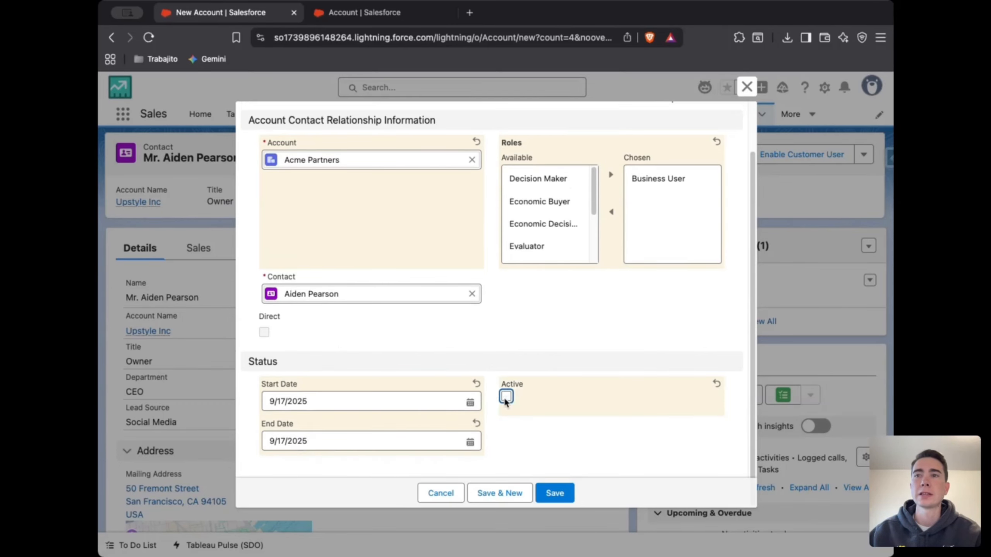
{"action": "left_click", "coordinate": [437, 494]}
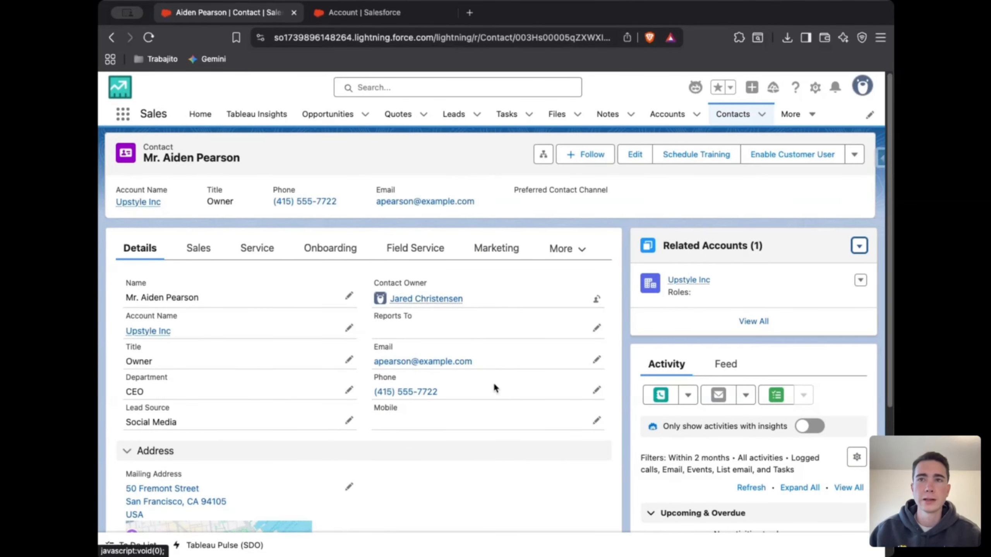